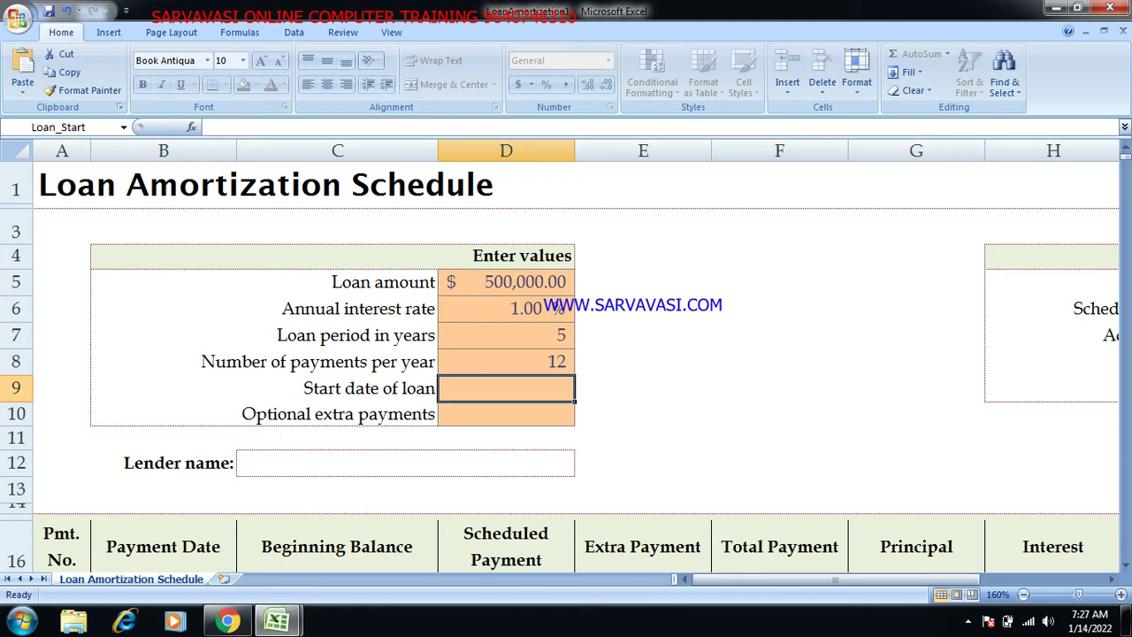
Set the start date of the loan to 1/14/2022
type("1/1")
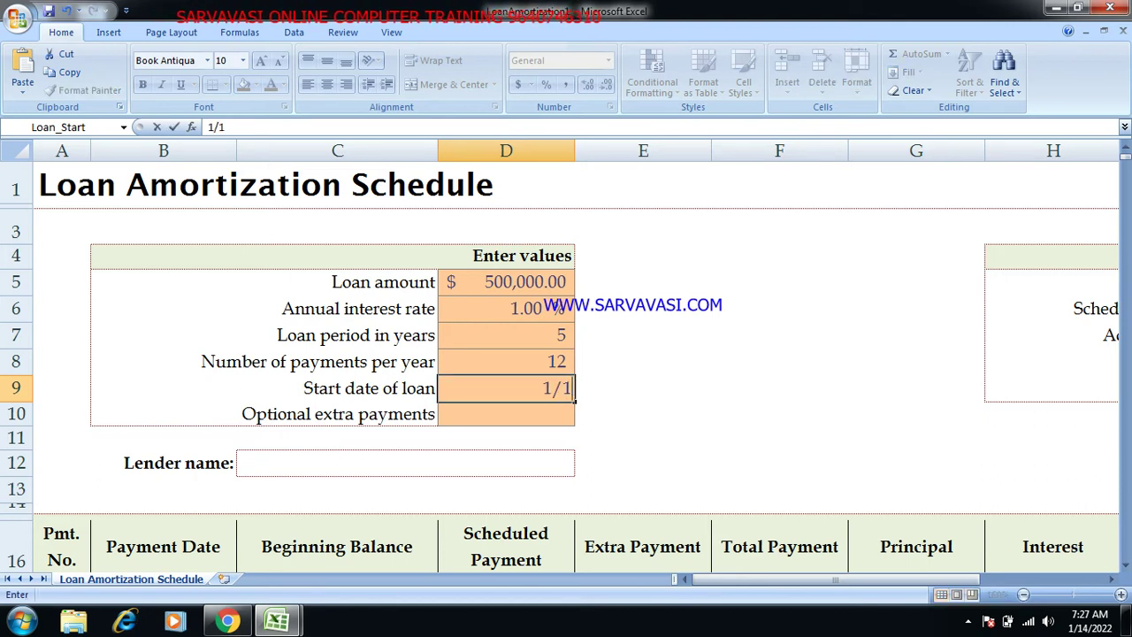
type("4/2022")
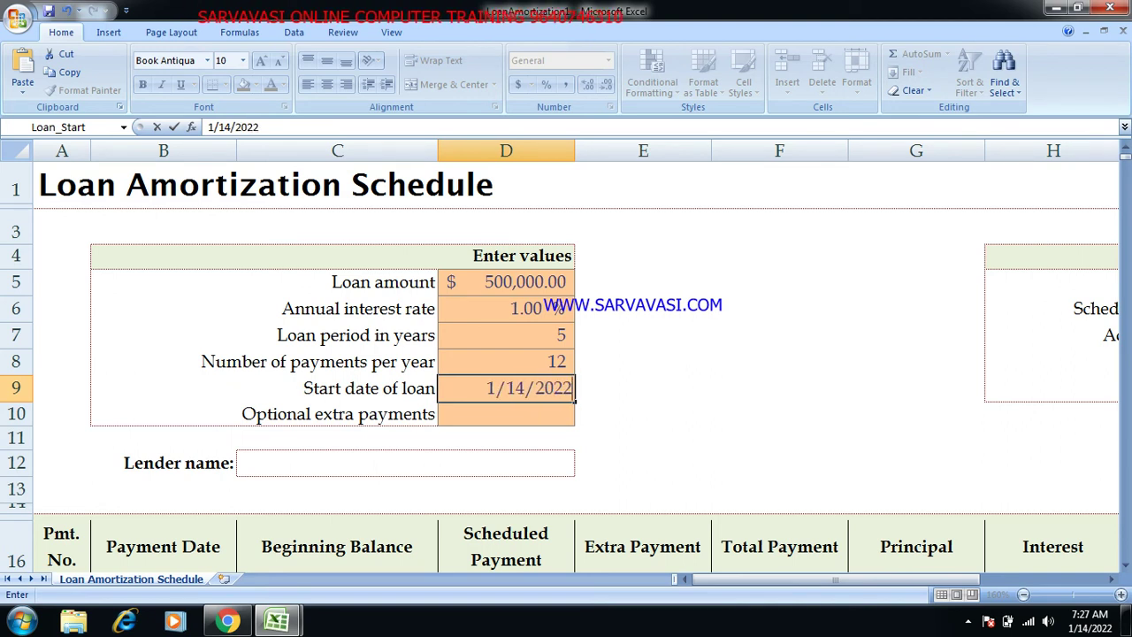
key("Return")
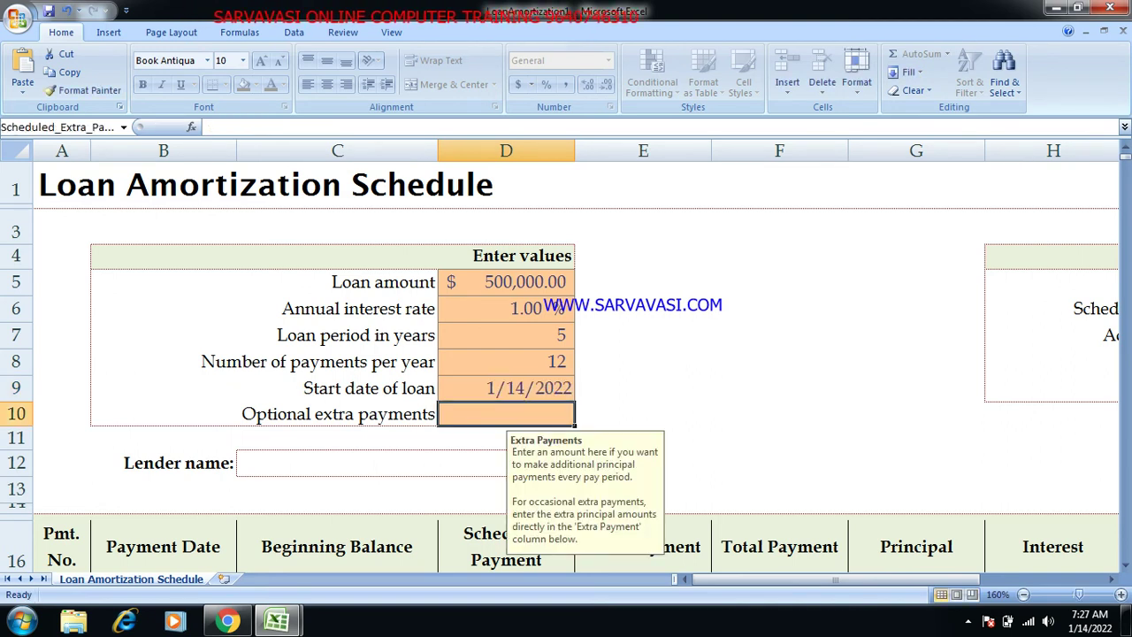
Set the loan period to 10 years
scroll(566, 354, "down", 4)
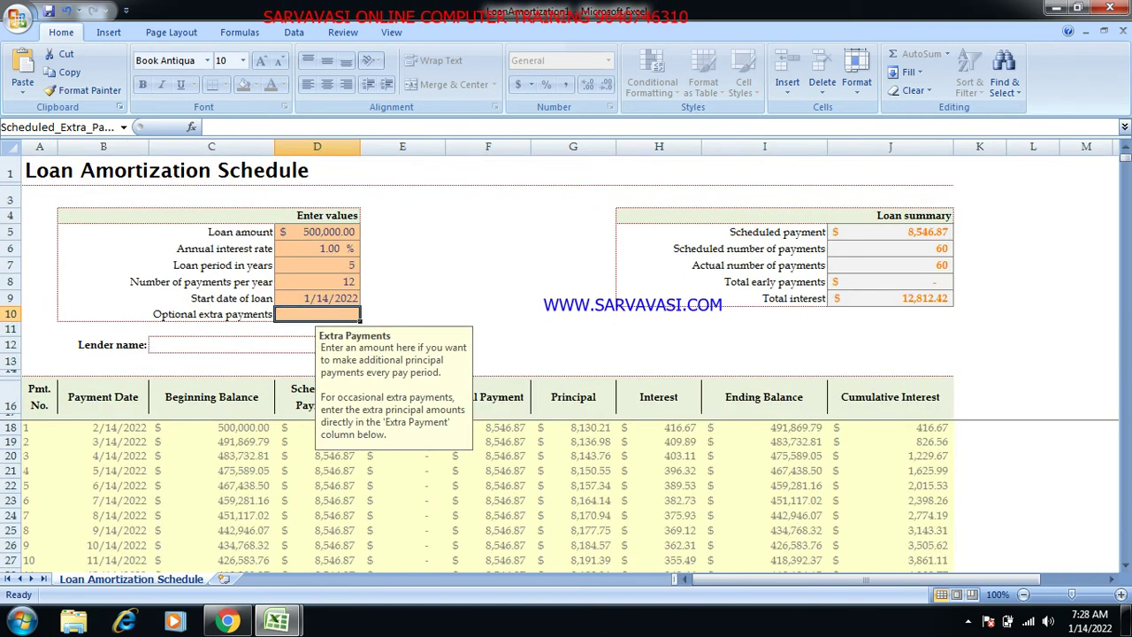
scroll(566, 354, "up", 1)
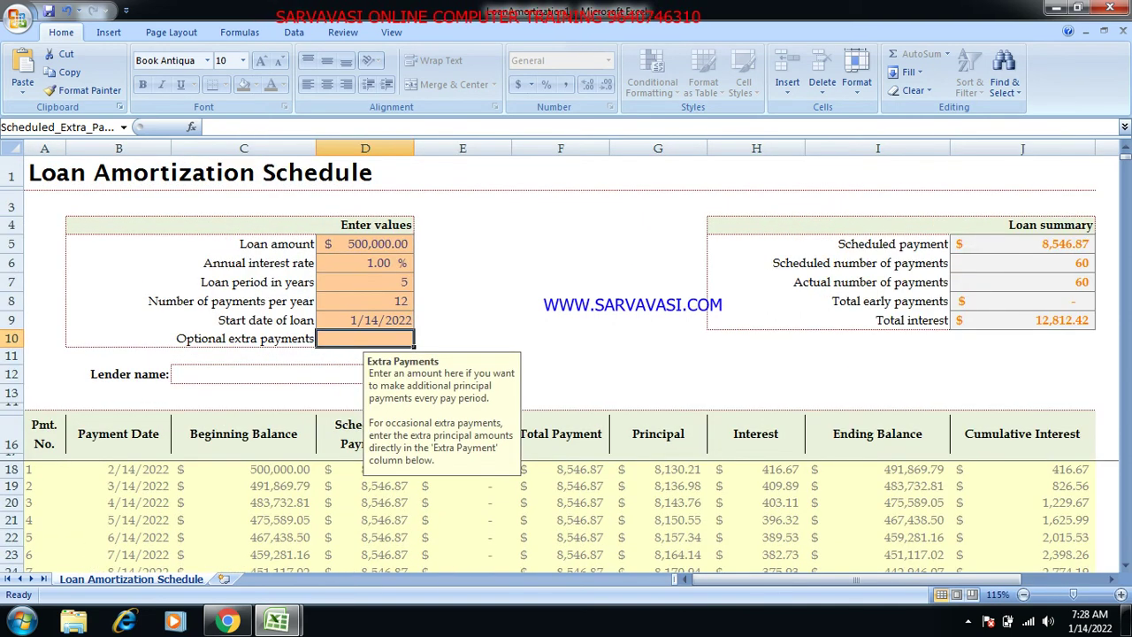
left_click(292, 373)
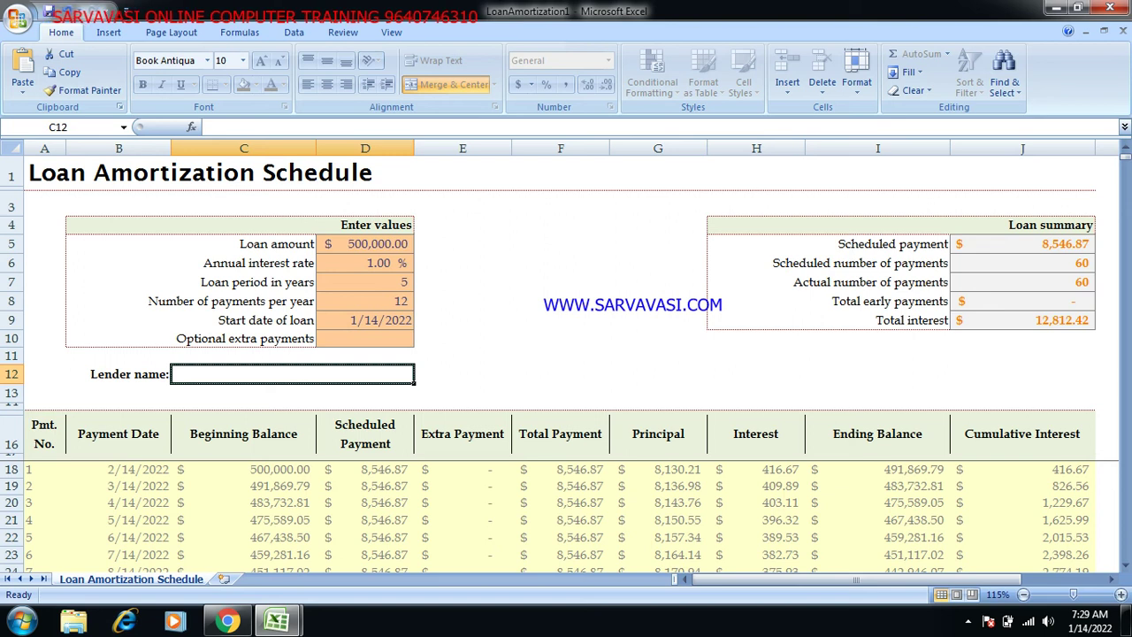
left_click(365, 282)
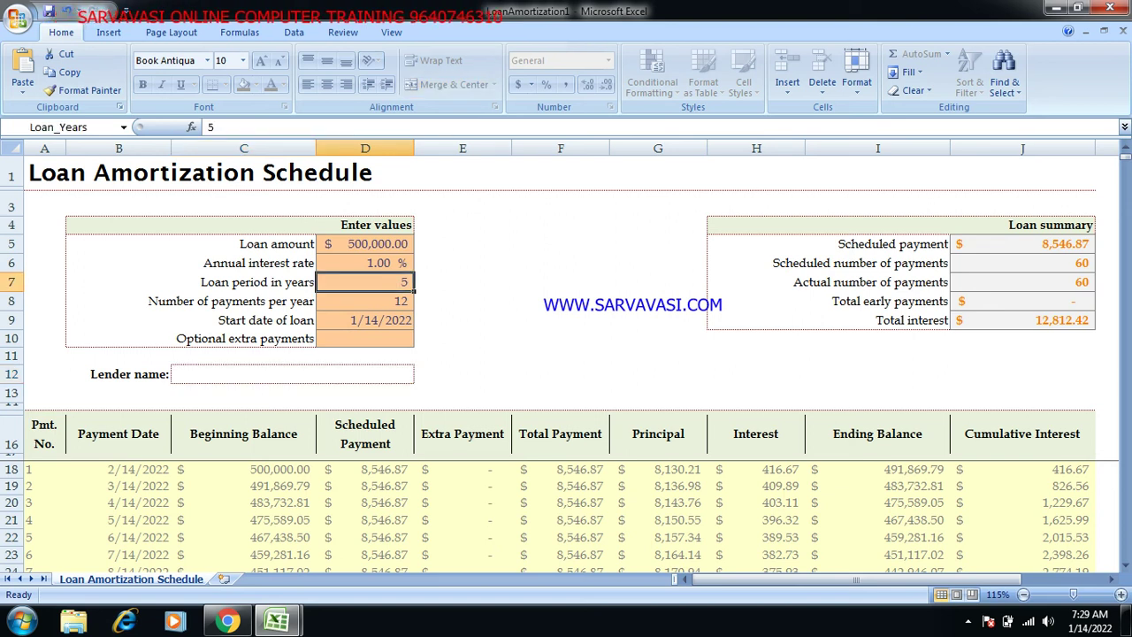
type("10")
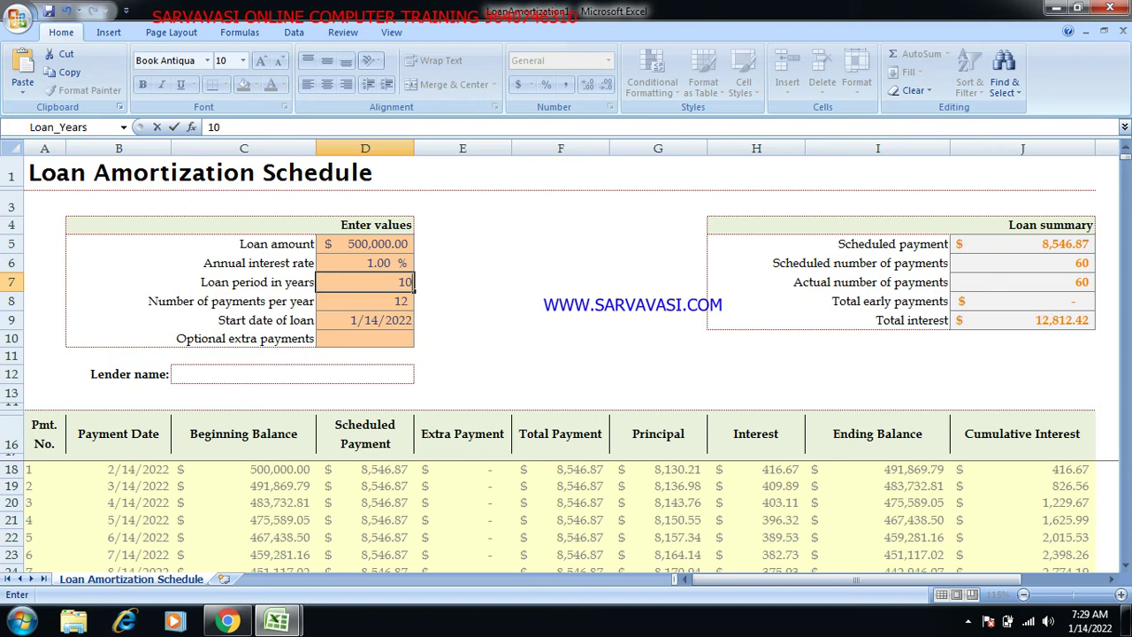
key("Return")
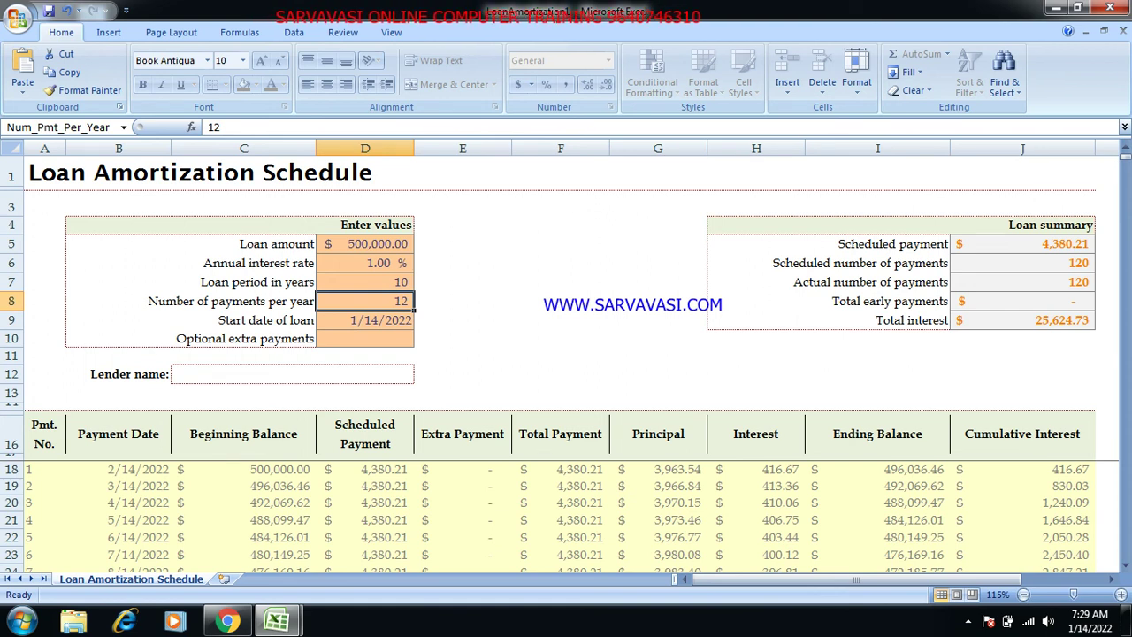
Set the loan period to 20 years
left_click(365, 282)
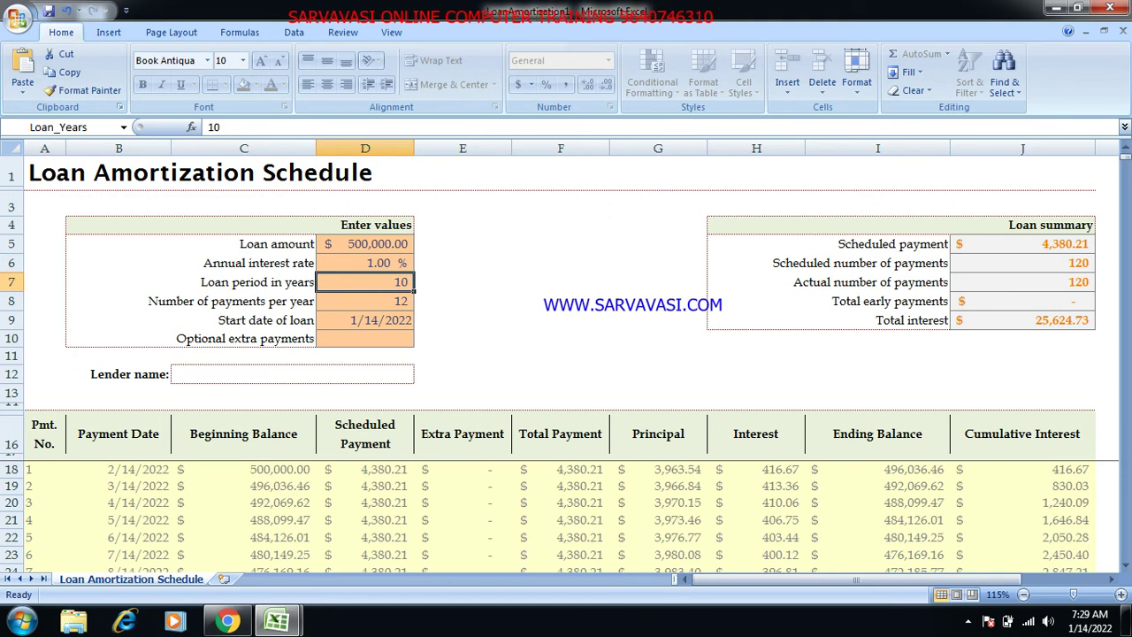
type("20")
key("Return")
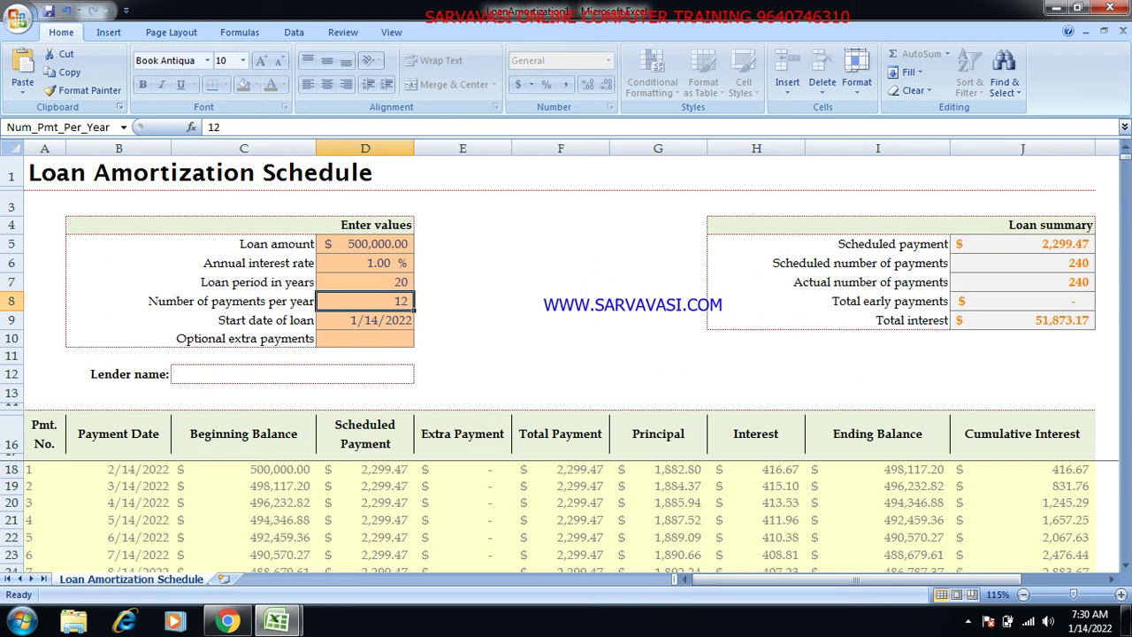
Examine the payment schedule down its rows and the entered loan values, from the loan amount to the start date
scroll(566, 518, "down", 5)
scroll(566, 518, "down", 18)
scroll(566, 518, "down", 20)
scroll(566, 518, "down", 20)
scroll(566, 518, "up", 20)
scroll(567, 517, "up", 20)
scroll(566, 517, "up", 12)
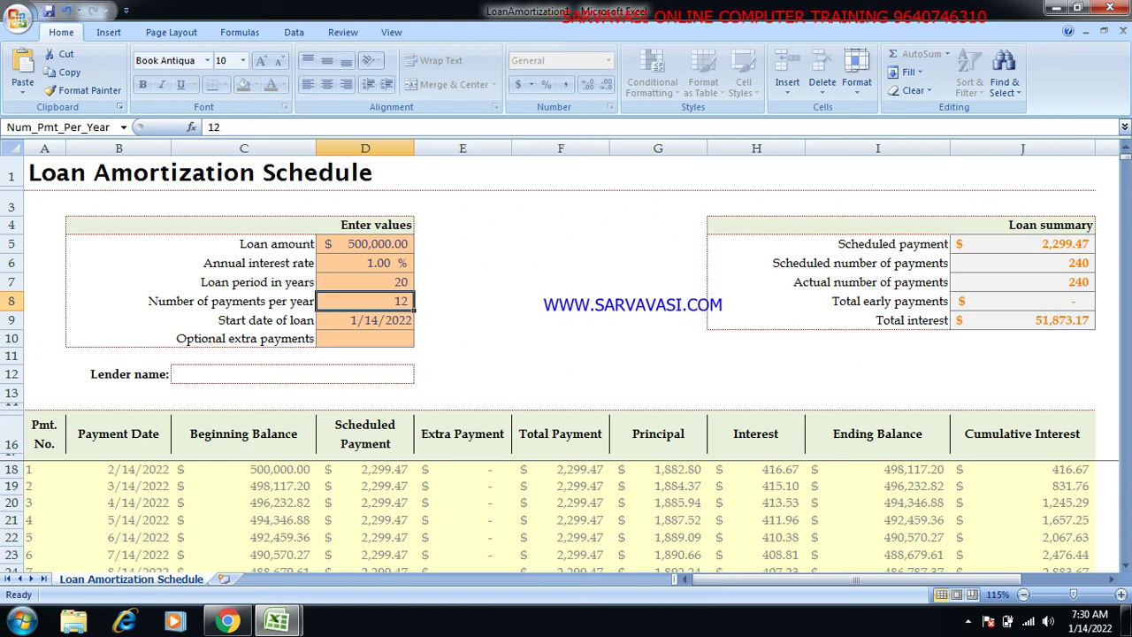
left_click(376, 246)
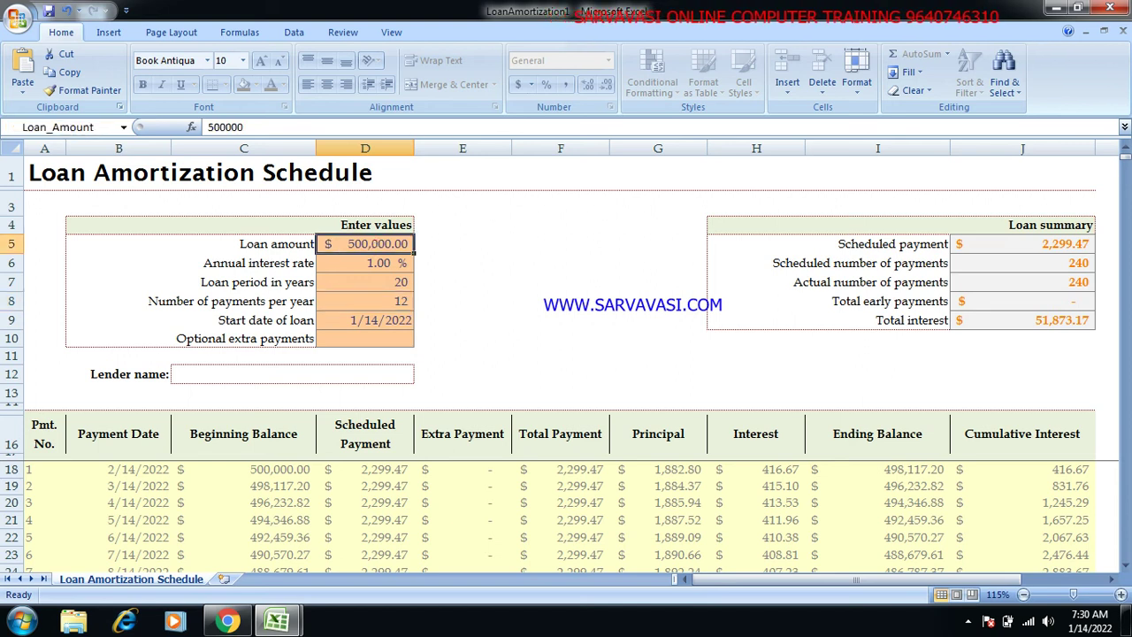
left_click(382, 264)
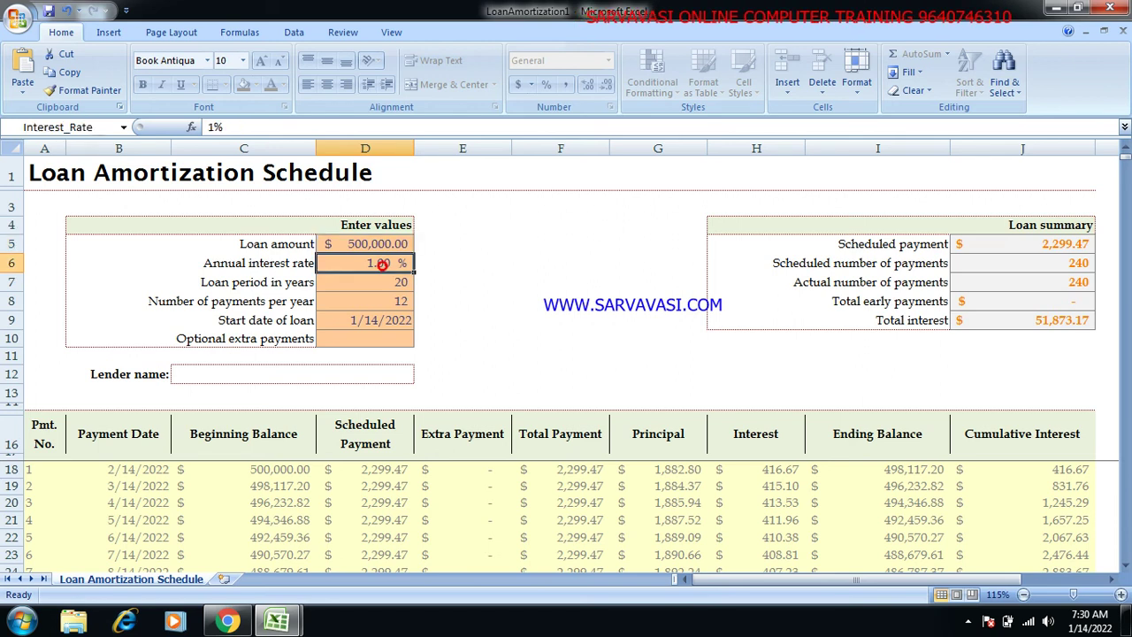
left_click(385, 284)
left_click(382, 304)
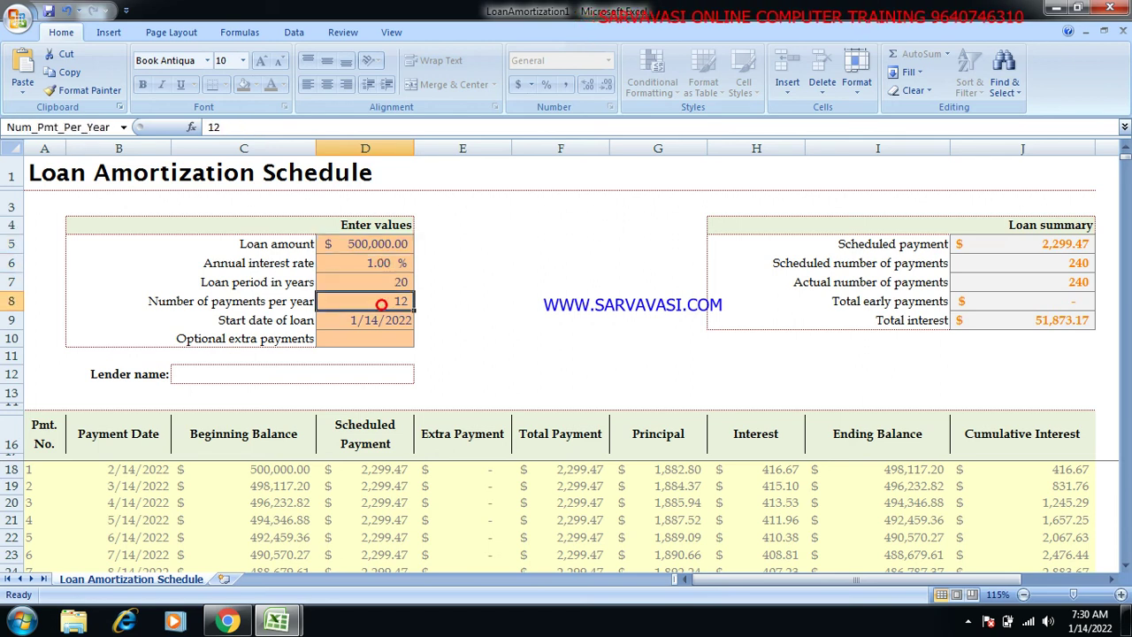
left_click(375, 320)
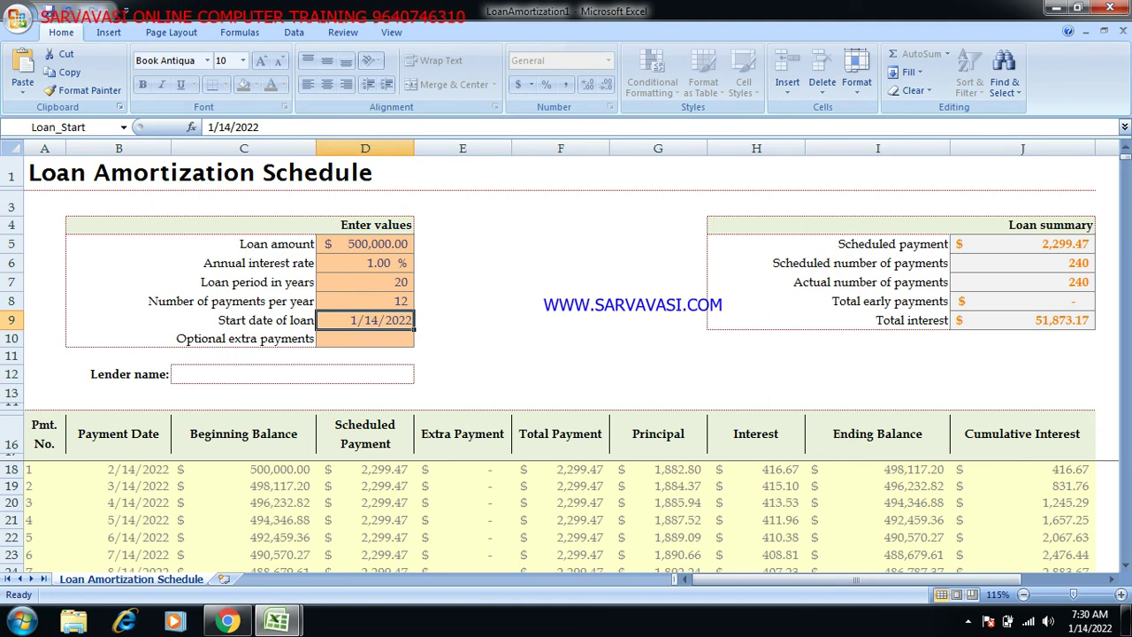
Change the loan amount to 2500000
double_click(380, 244)
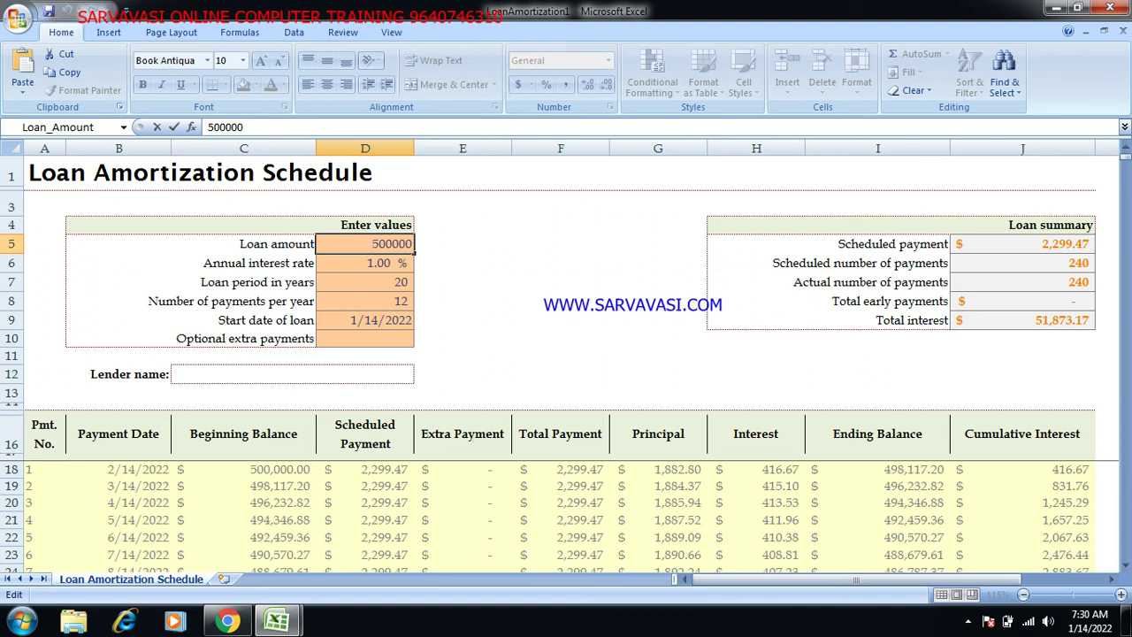
type("2")
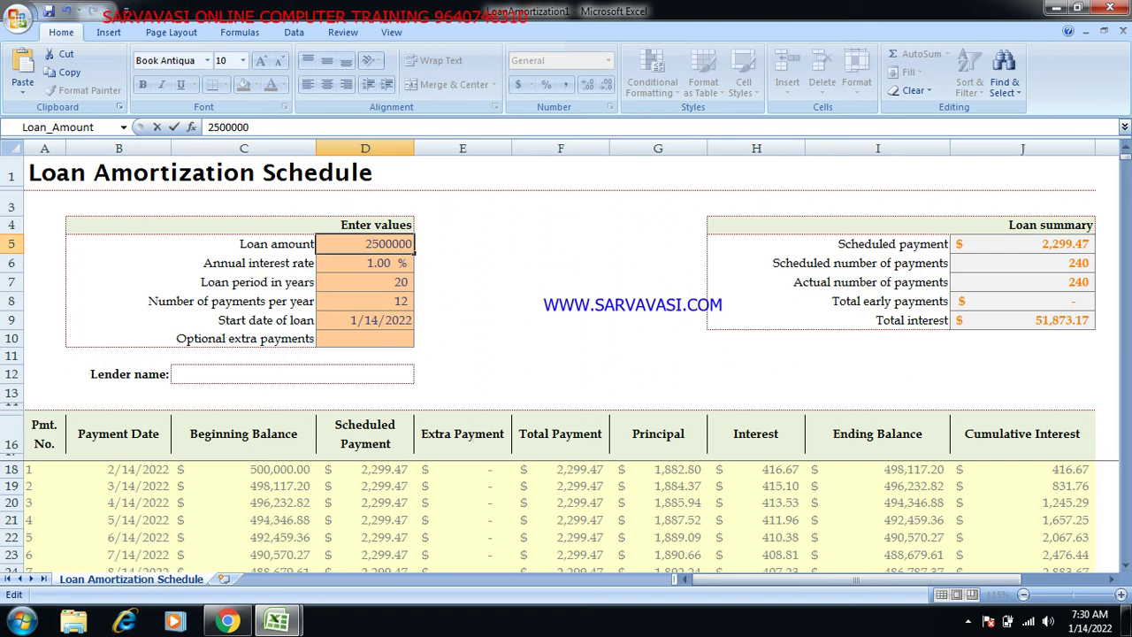
key("Return")
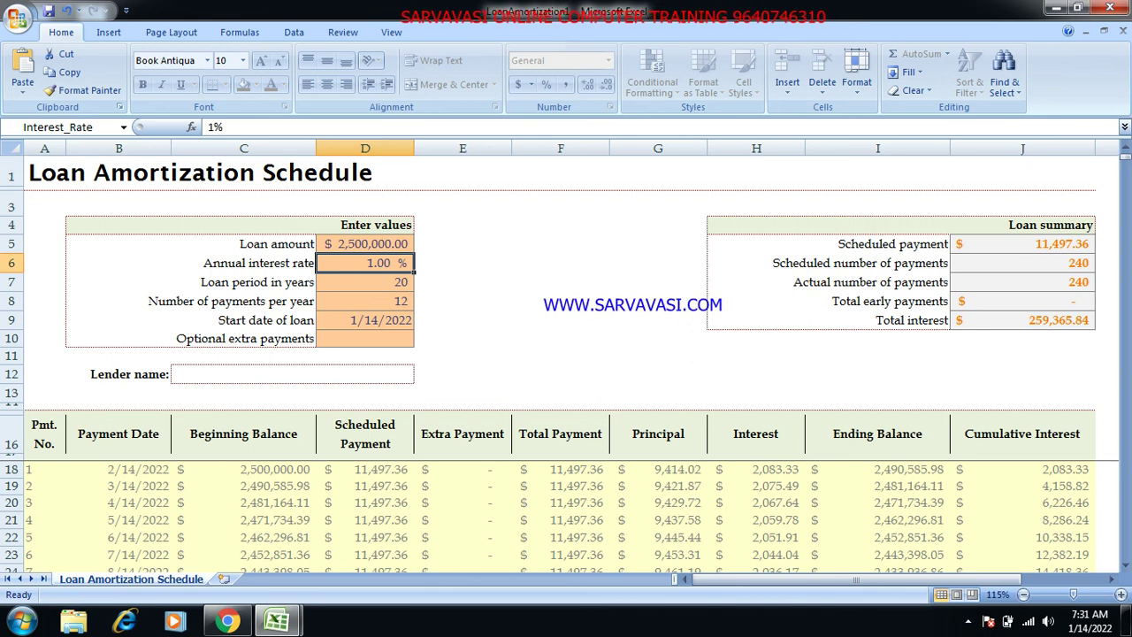
View the installed templates available for a new workbook and close the list without creating one
left_click(18, 18)
left_click(52, 55)
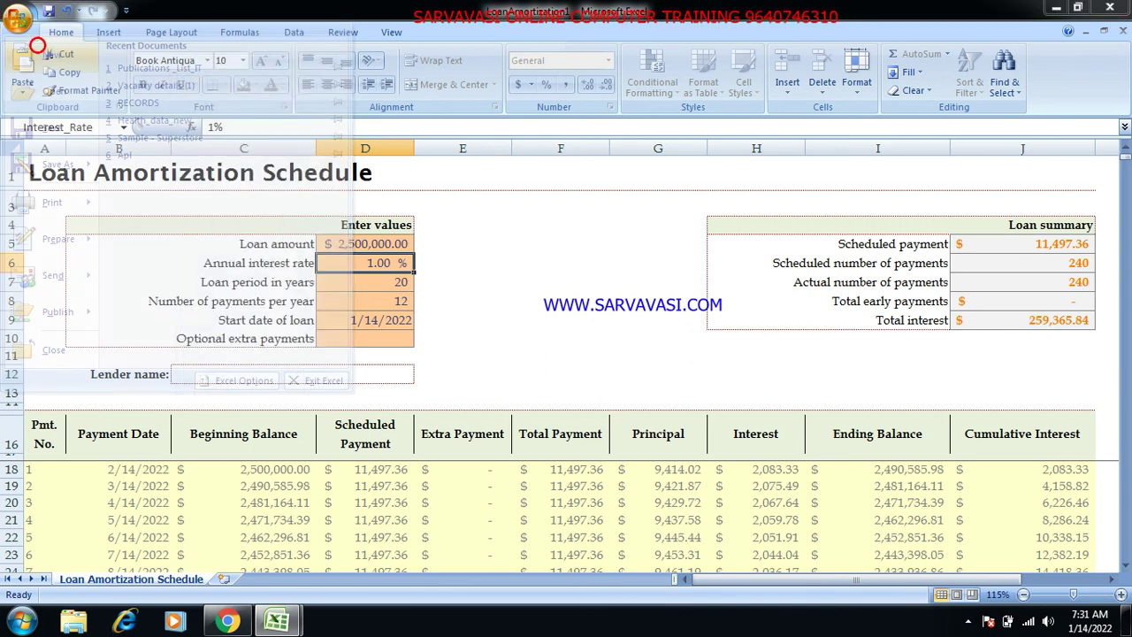
left_click(225, 126)
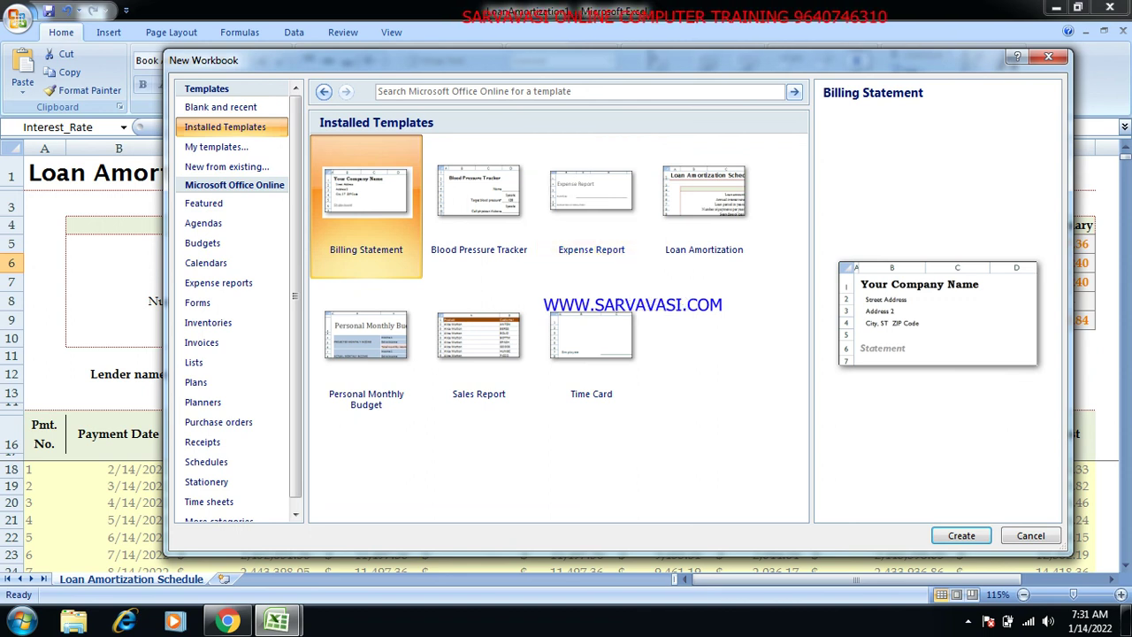
key("Escape")
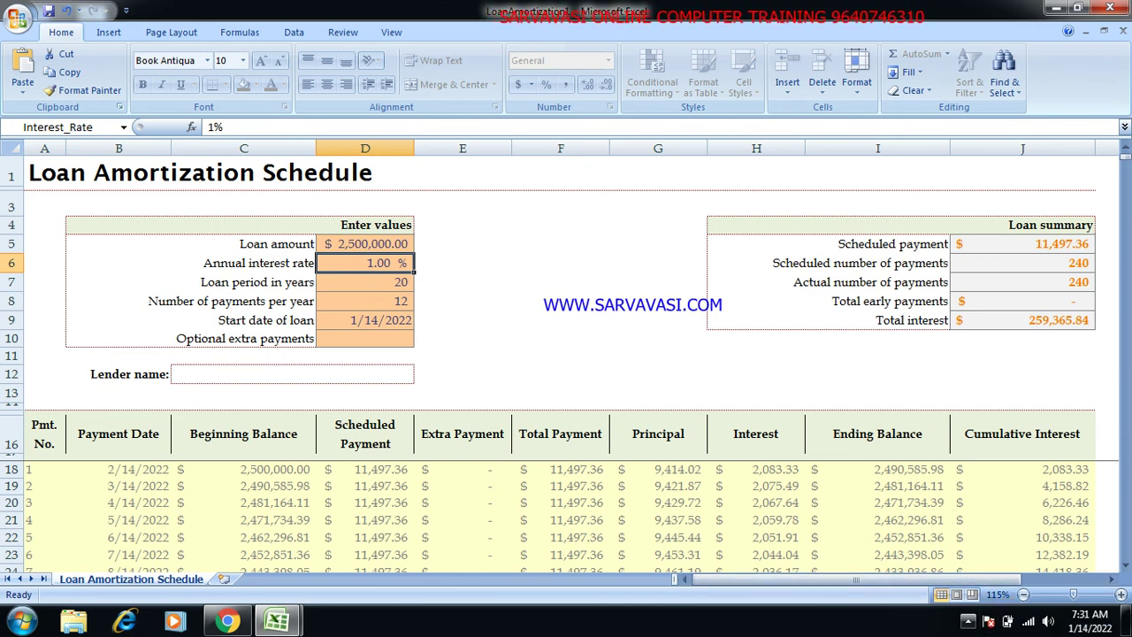
left_click(968, 622)
left_click(18, 16)
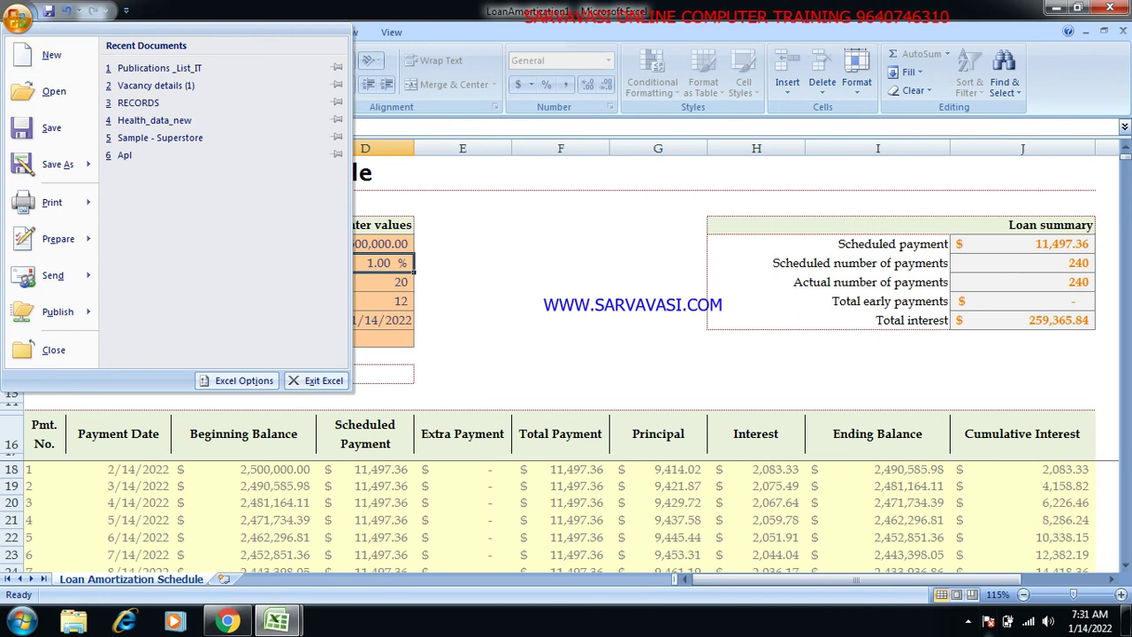
left_click(967, 622)
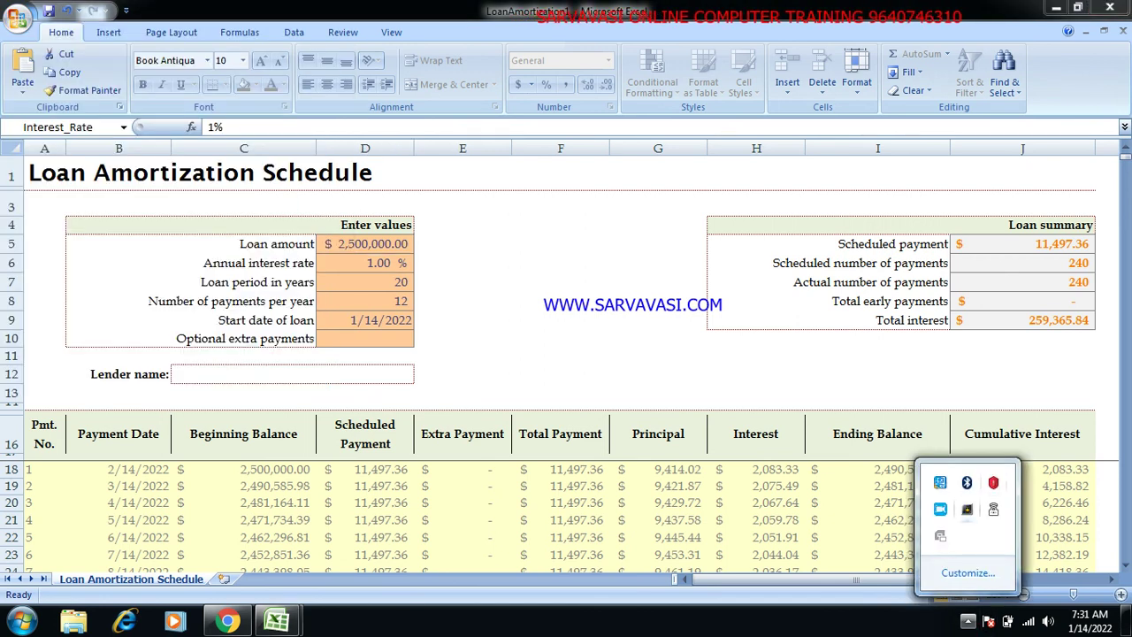